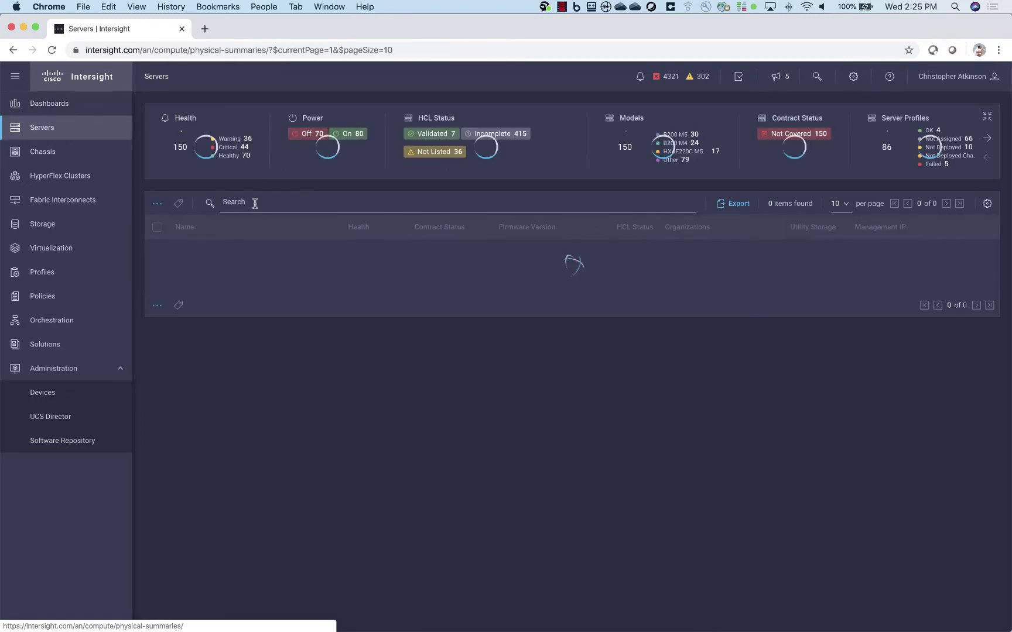
Filter the Intersight server list by searching for 225.101.
{"action": "left_click", "coordinate": [269, 202]}
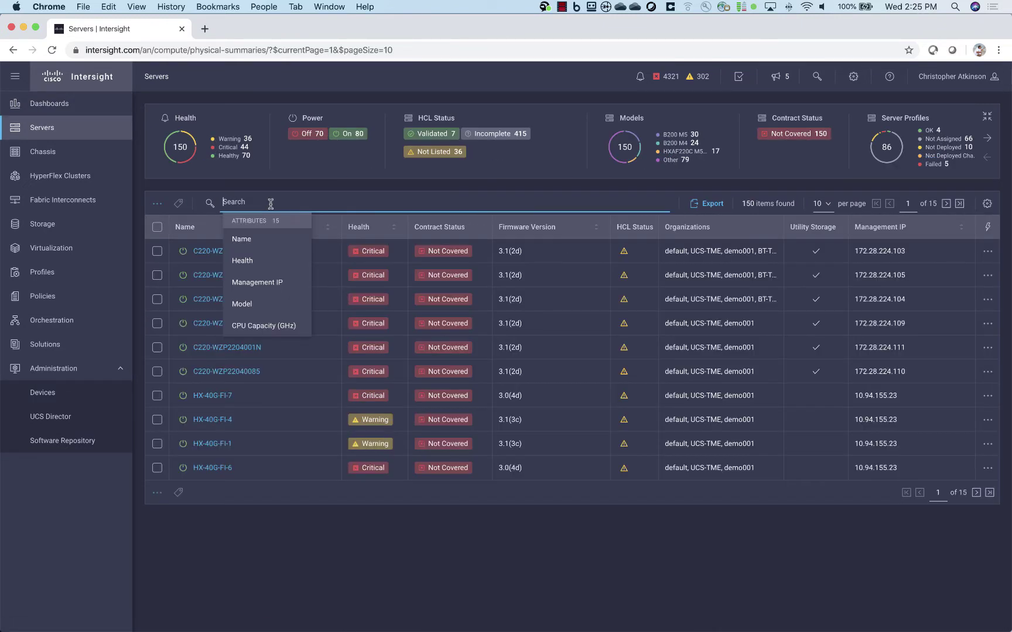
{"action": "type", "text": "225.101"}
{"action": "key", "text": "Return"}
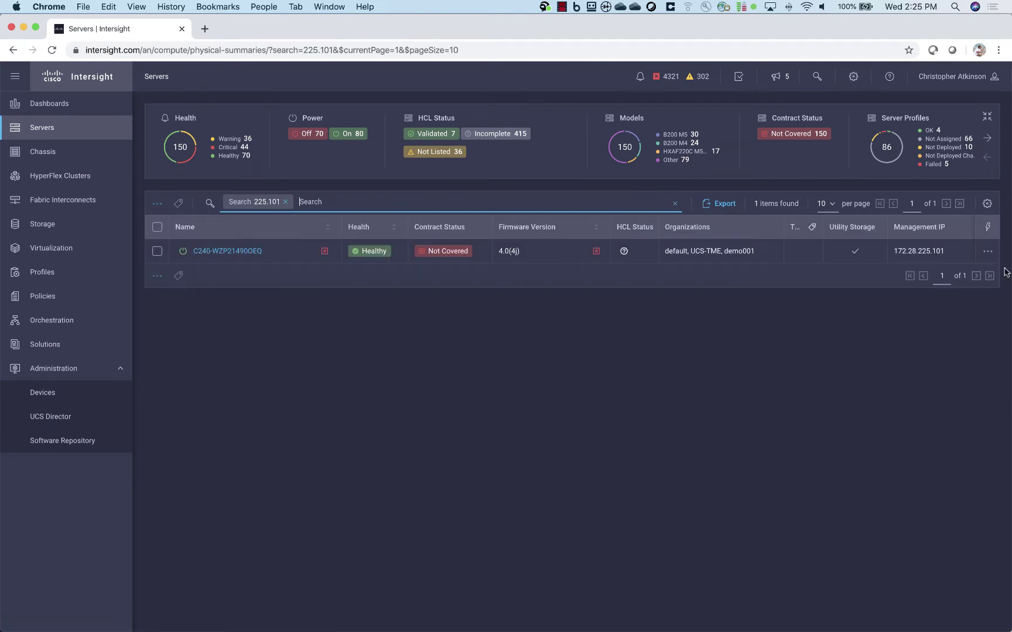
Set the matching server's license tier to Advantage and dismiss the update notice.
{"action": "left_click", "coordinate": [988, 253]}
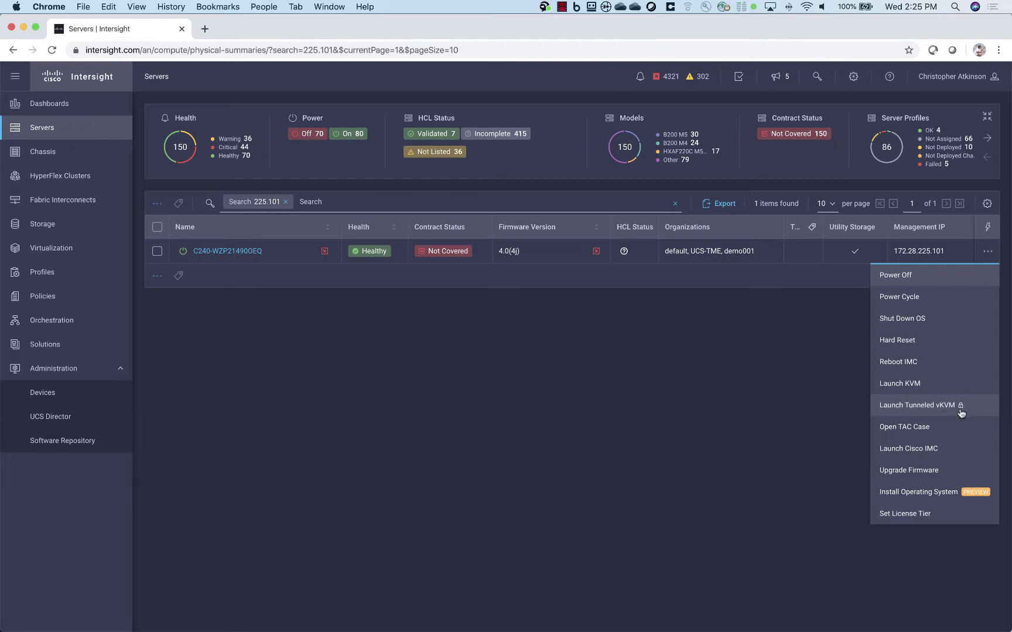
{"action": "left_click", "coordinate": [898, 514]}
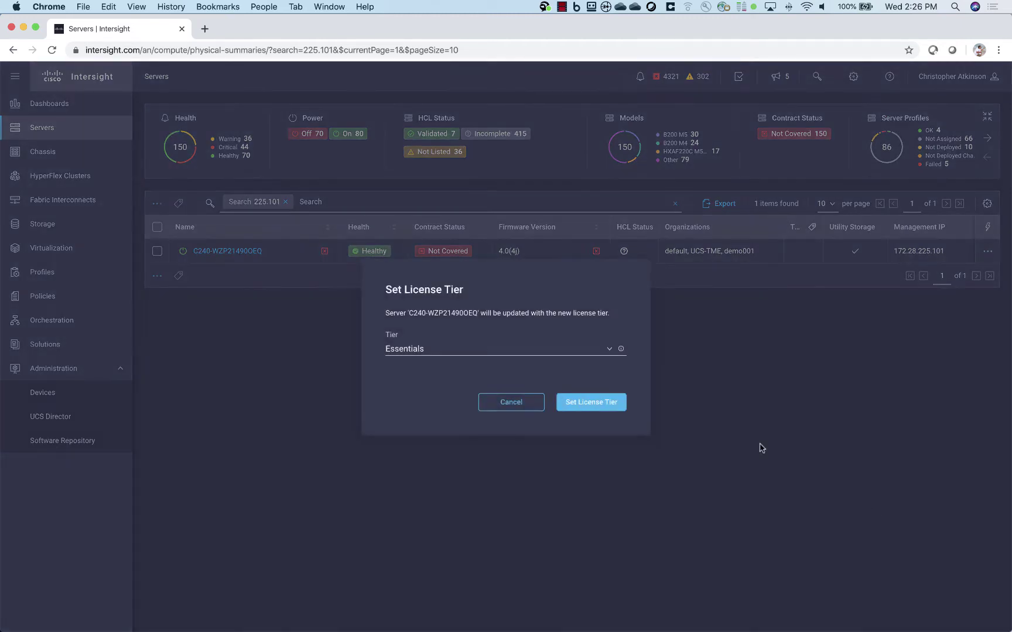
{"action": "left_click", "coordinate": [607, 351]}
{"action": "left_click", "coordinate": [420, 412]}
{"action": "left_click", "coordinate": [576, 404]}
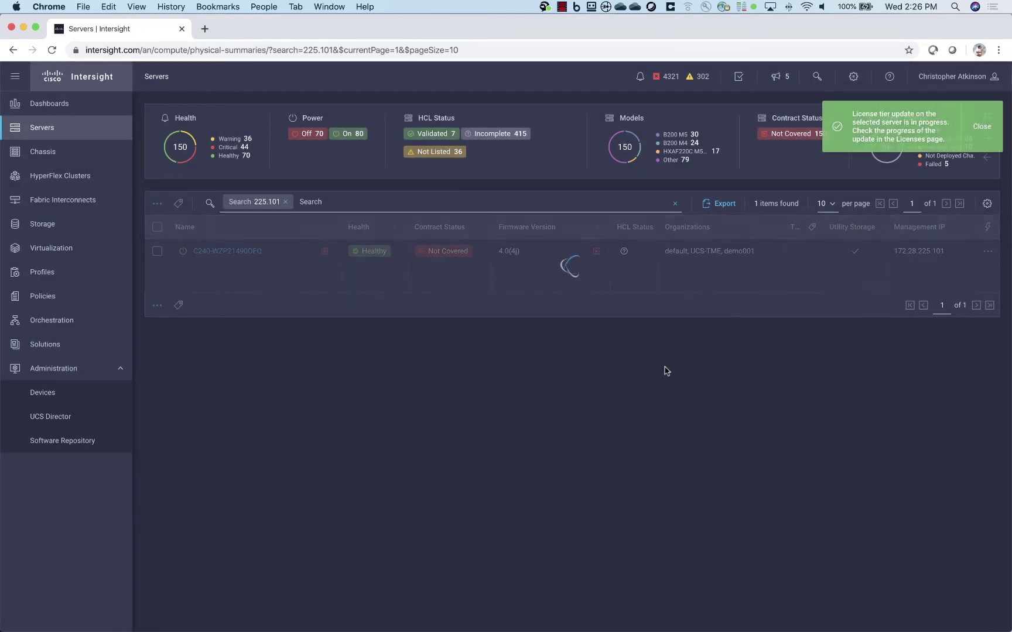
{"action": "left_click", "coordinate": [983, 127]}
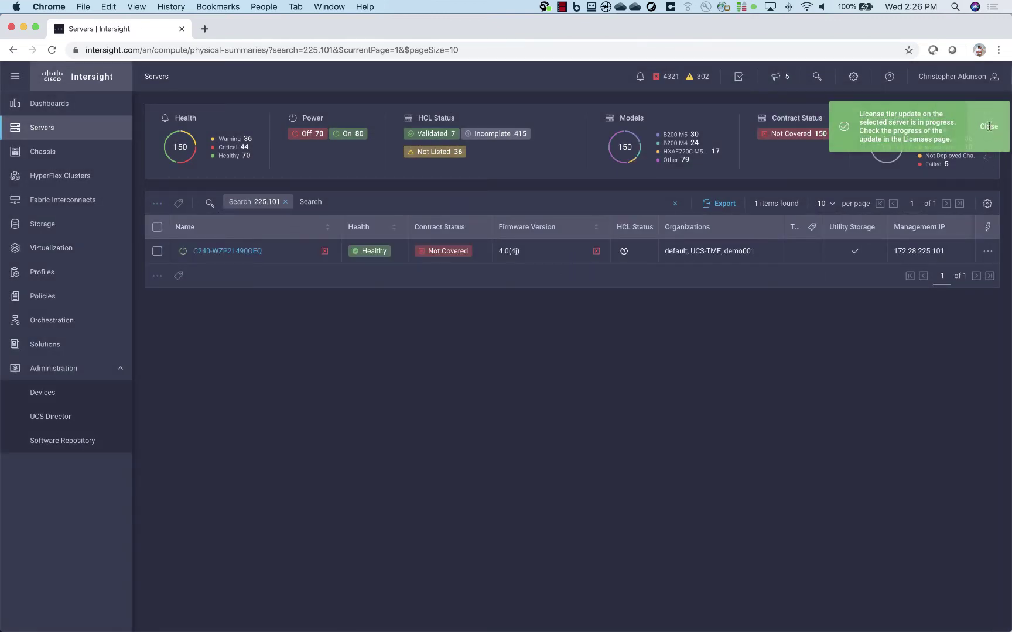
Try Launch Tunneled vKVM on the C240 server, dismiss the 'disabled' error, and reopen its actions menu.
{"action": "left_click", "coordinate": [988, 254]}
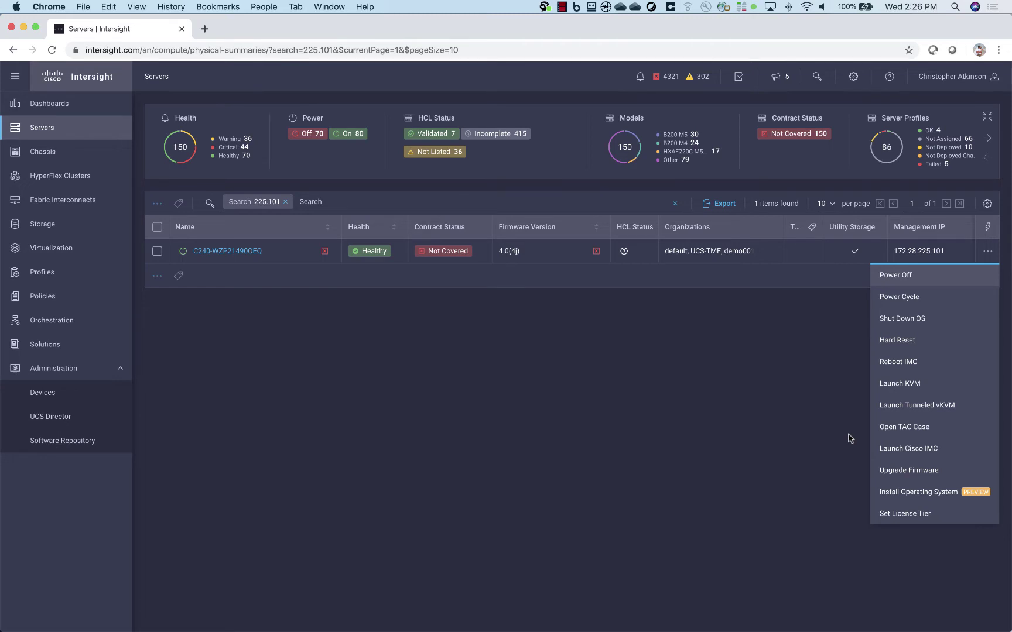
{"action": "left_click", "coordinate": [942, 407]}
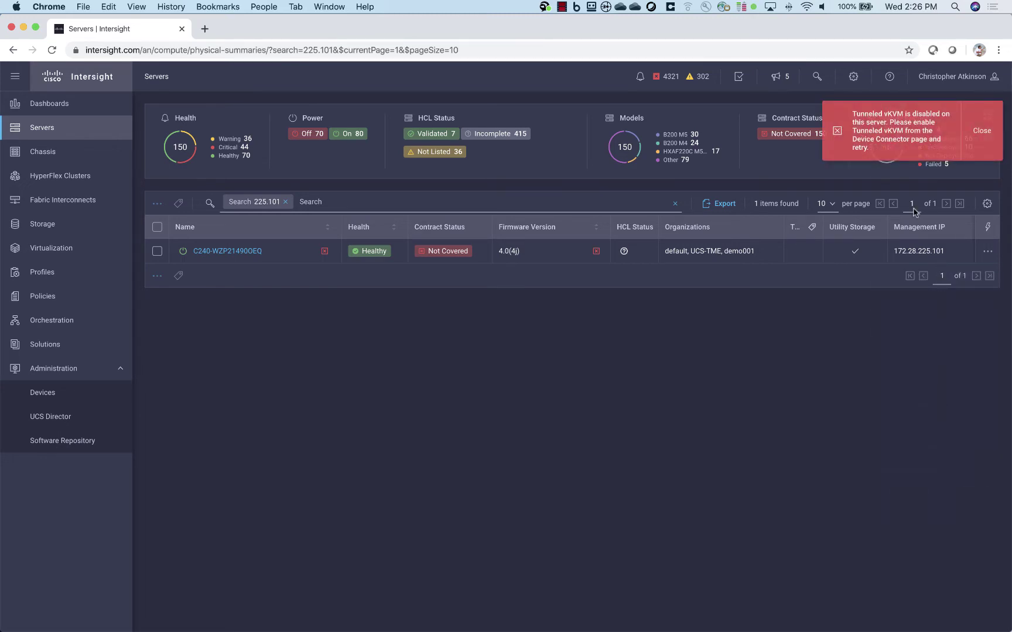
{"action": "left_click", "coordinate": [969, 135]}
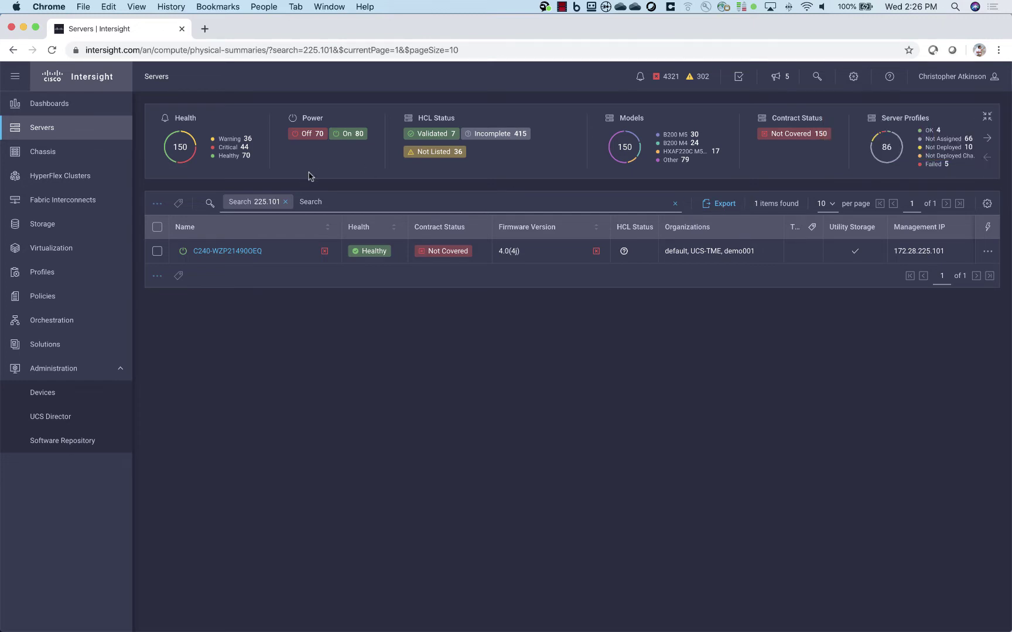
{"action": "left_click", "coordinate": [989, 251]}
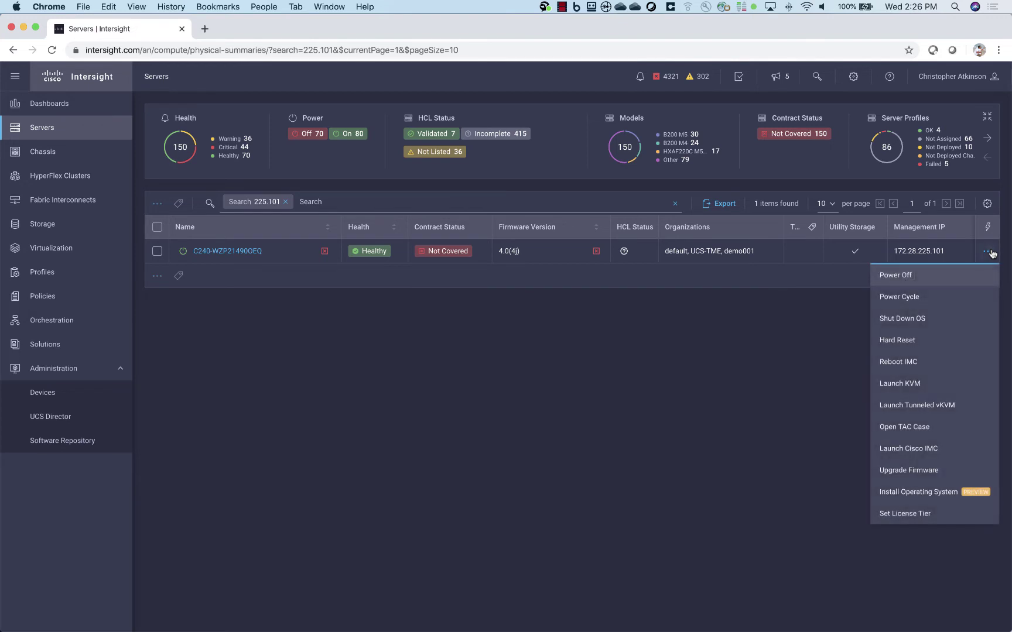
Launch the server's Cisco IMC from Intersight, visit Admin > Device Connector, then close that tab.
{"action": "left_click", "coordinate": [937, 449]}
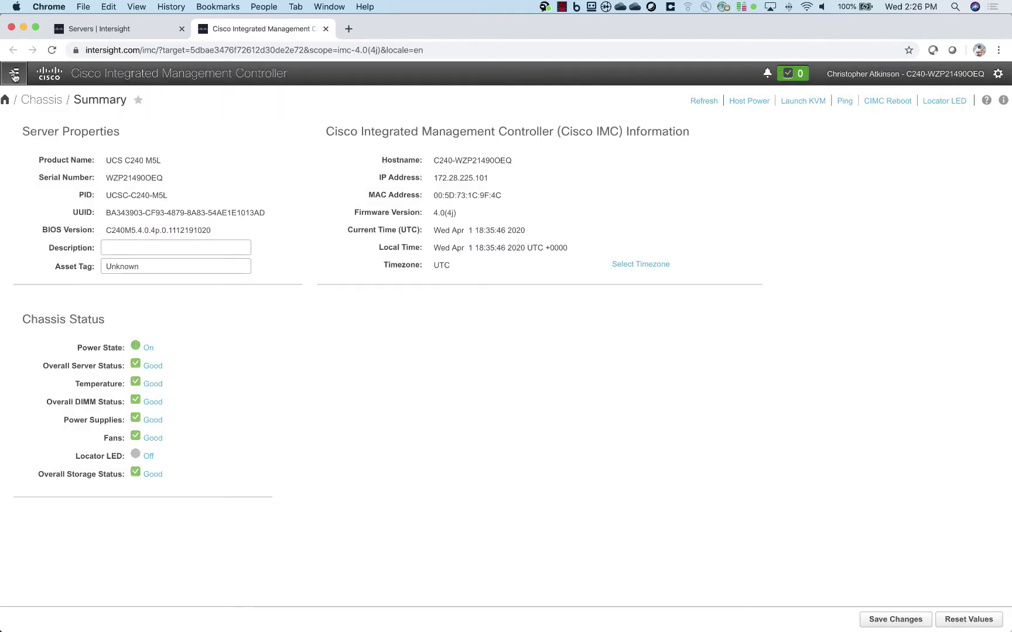
{"action": "left_click", "coordinate": [14, 73]}
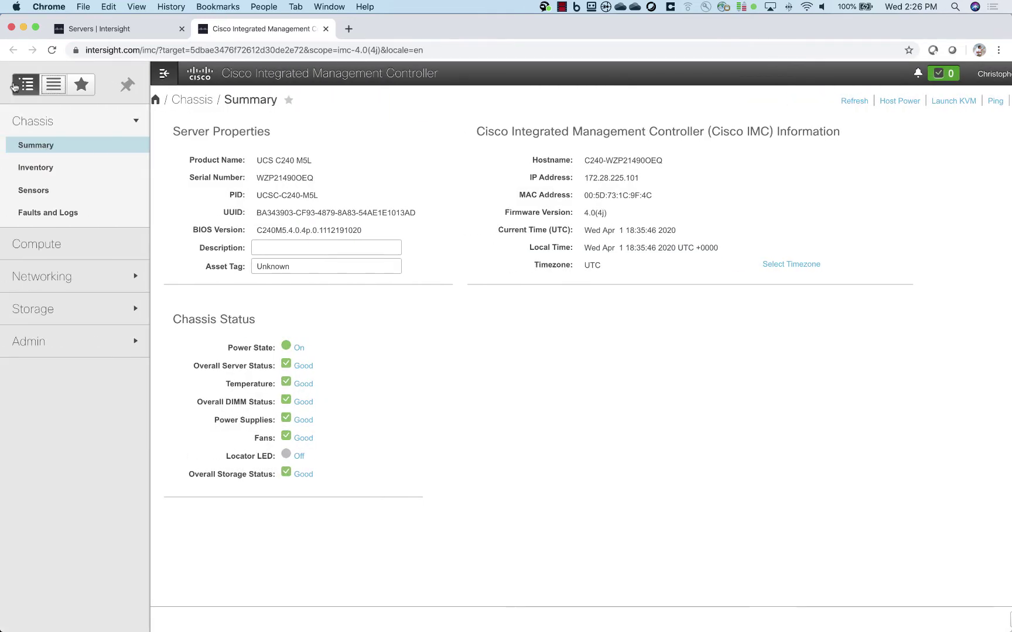
{"action": "left_click", "coordinate": [22, 342]}
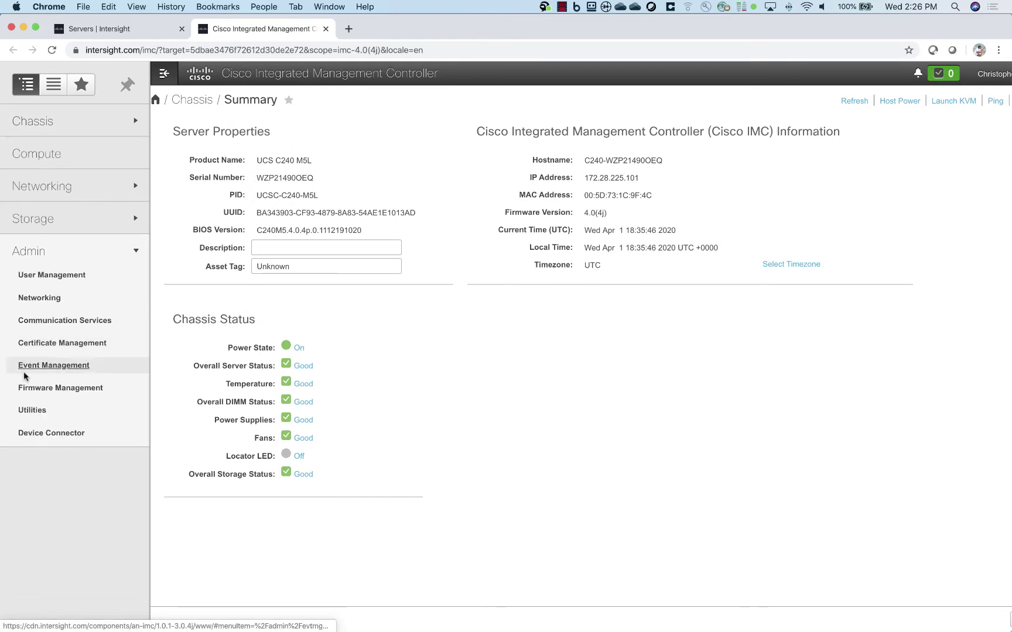
{"action": "left_click", "coordinate": [66, 436]}
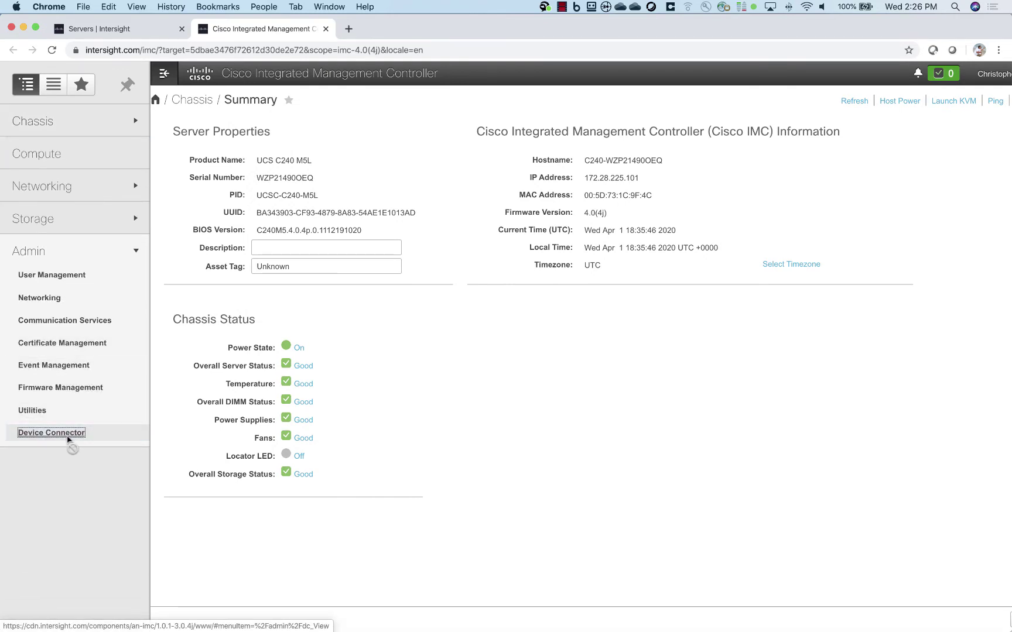
{"action": "left_click", "coordinate": [326, 29]}
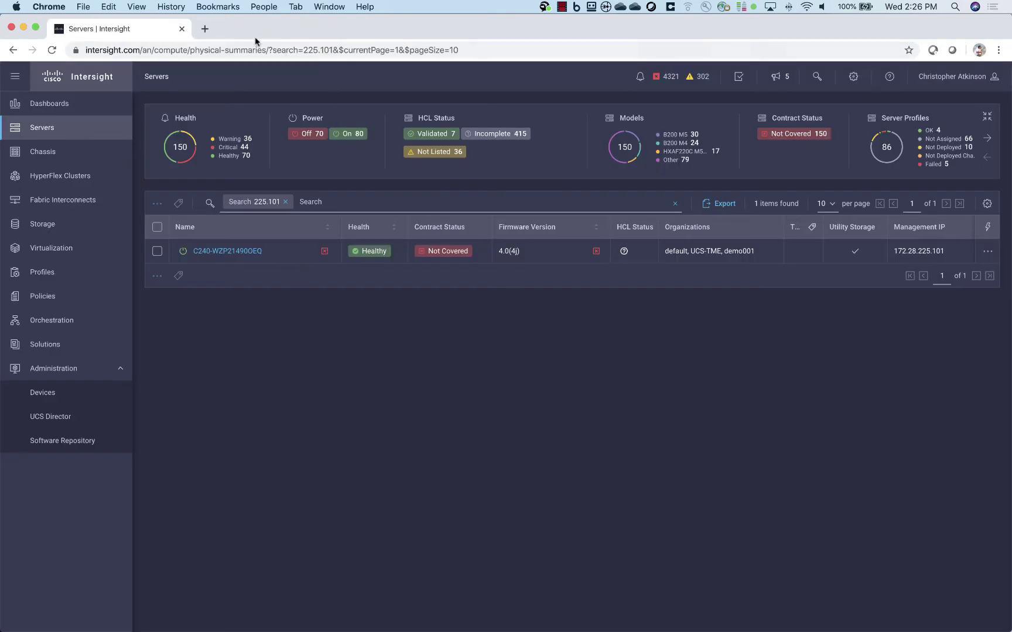
Log directly into the IMC at 172.28.225.101 as admin, ending the other active session.
{"action": "left_click", "coordinate": [205, 29]}
{"action": "type", "text": "172.28.22"}
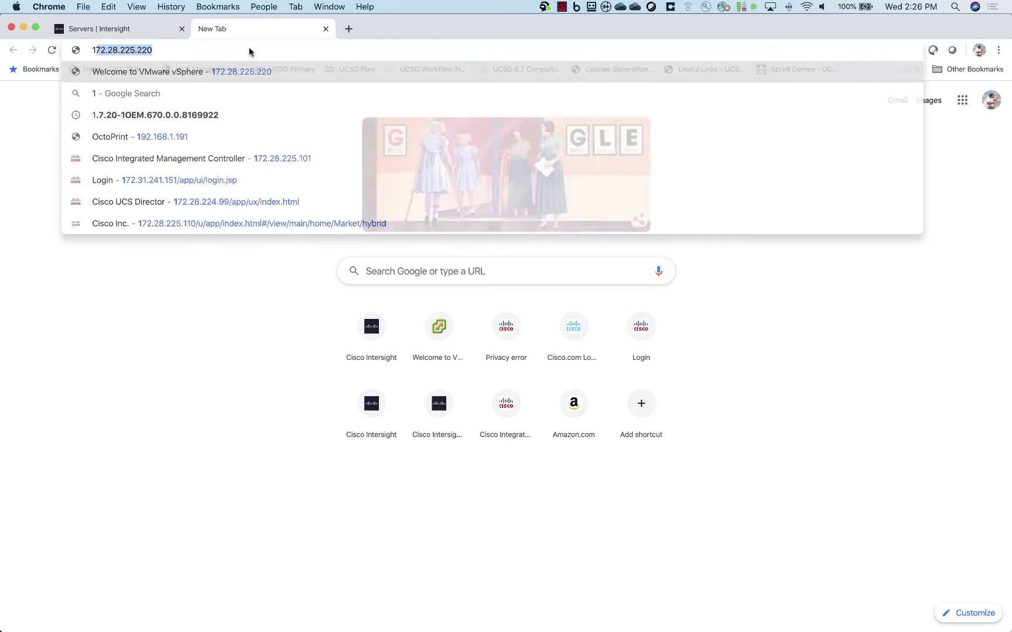
{"action": "type", "text": "5.101/login.html"}
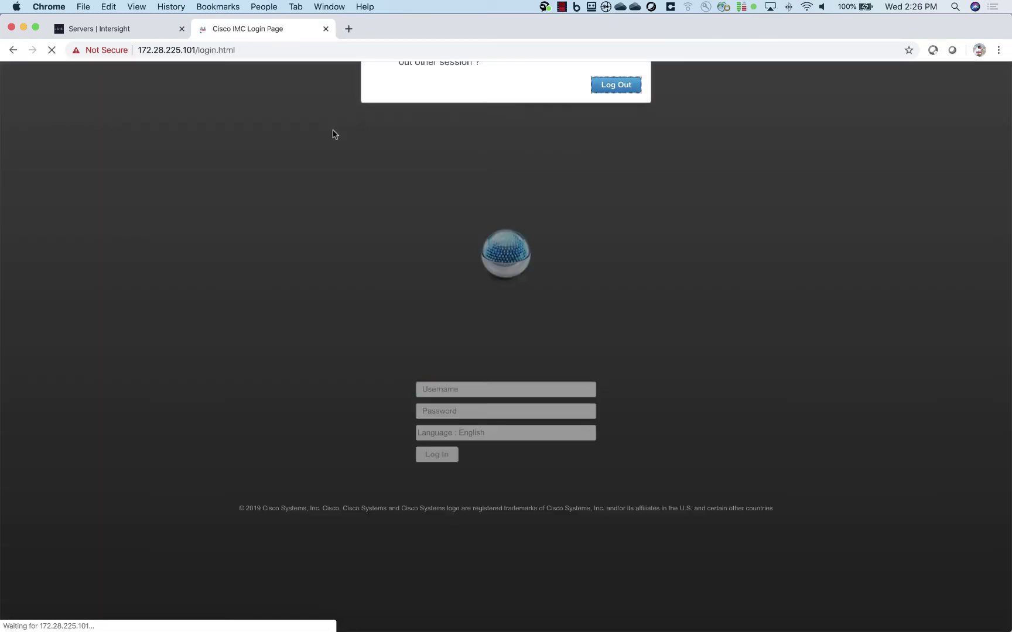
{"action": "left_click", "coordinate": [615, 134]}
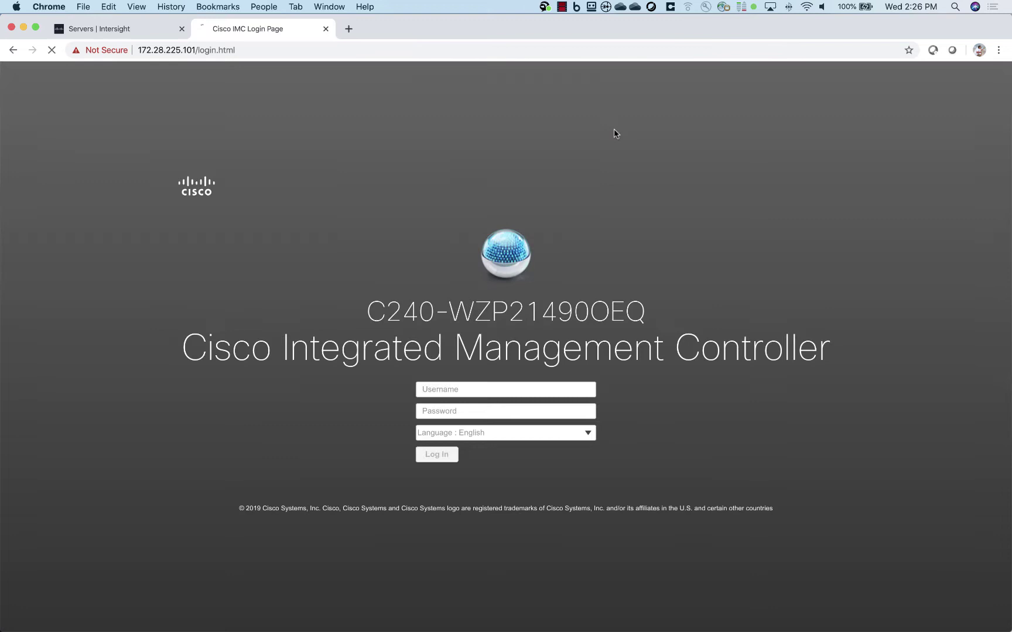
{"action": "left_click", "coordinate": [515, 390]}
{"action": "type", "text": "admin"}
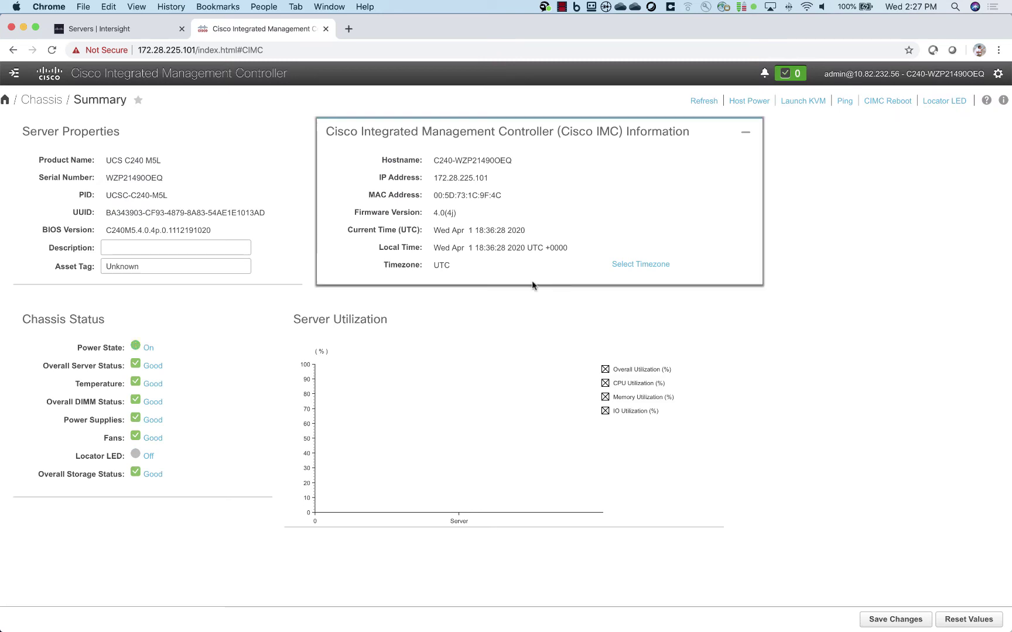
Turn on Tunneled vKVM in the IMC Device Connector settings and save, dismissing the re-login warning.
{"action": "left_click", "coordinate": [25, 84]}
{"action": "left_click", "coordinate": [30, 362]}
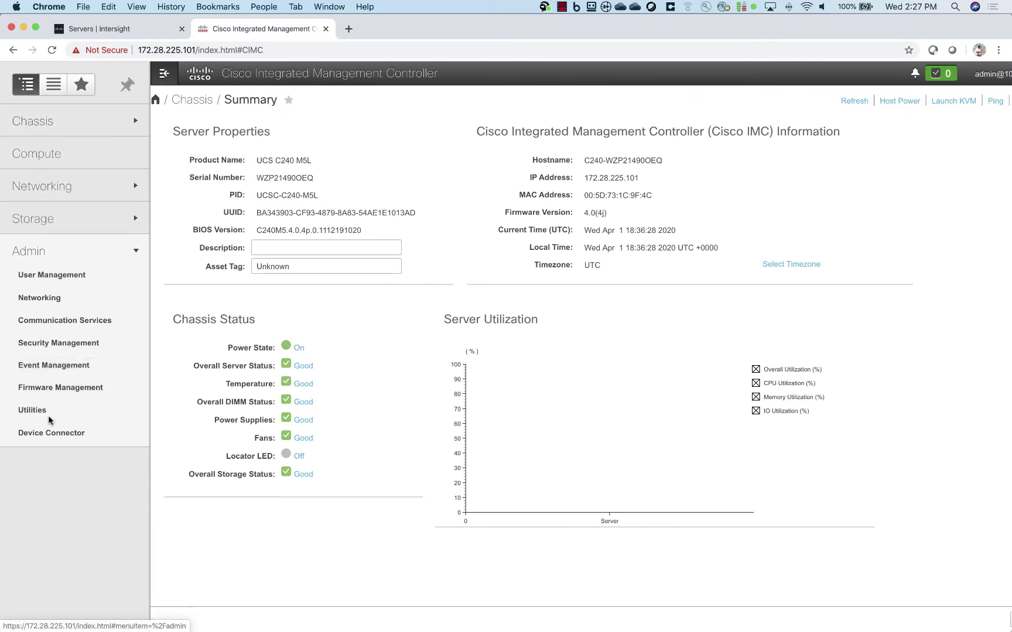
{"action": "left_click", "coordinate": [33, 440]}
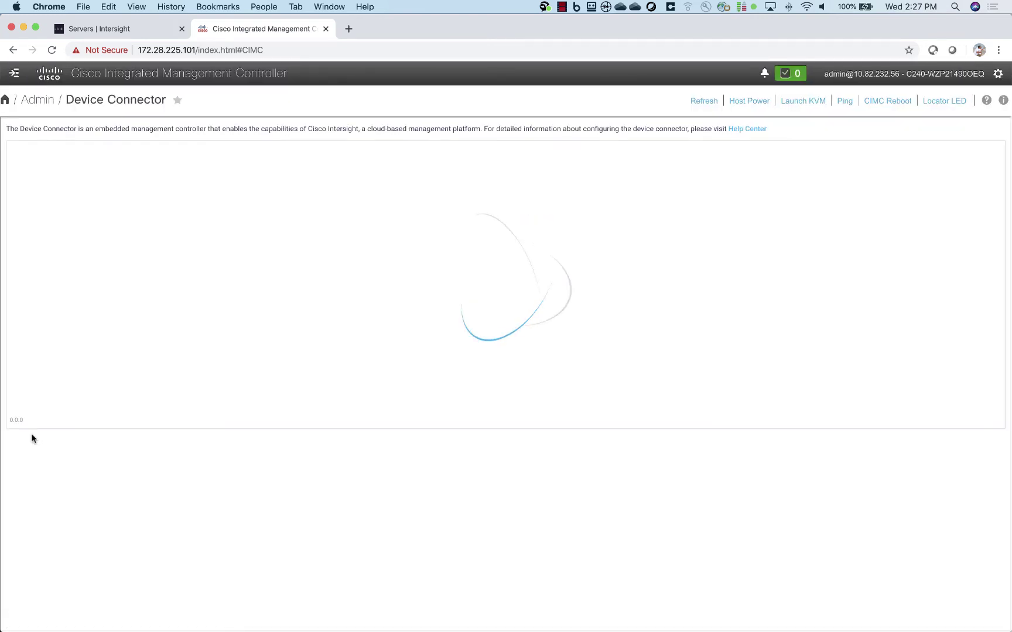
{"action": "left_click", "coordinate": [922, 157]}
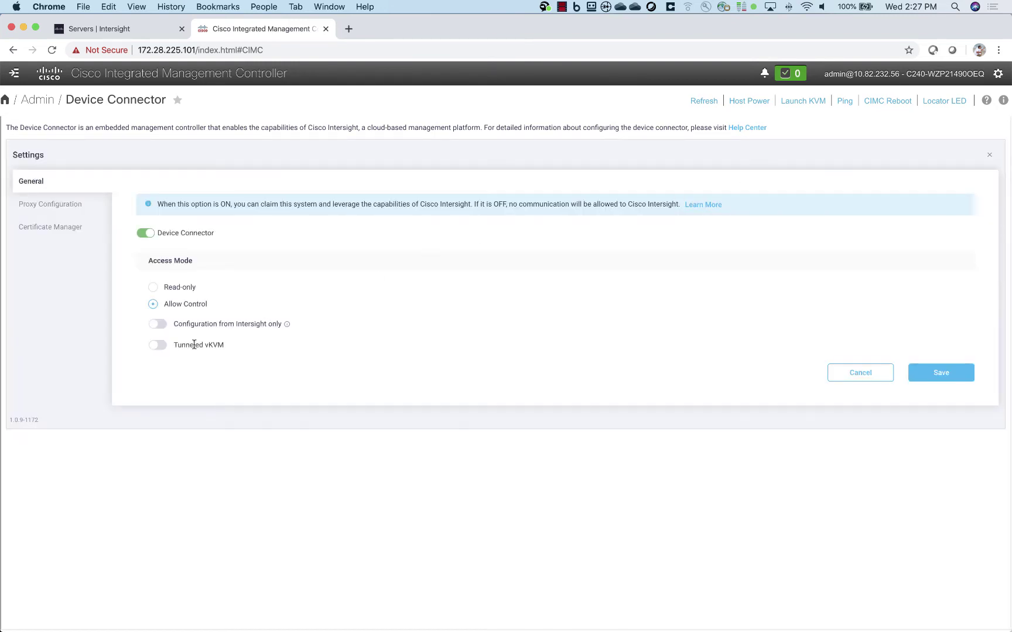
{"action": "left_click", "coordinate": [158, 345]}
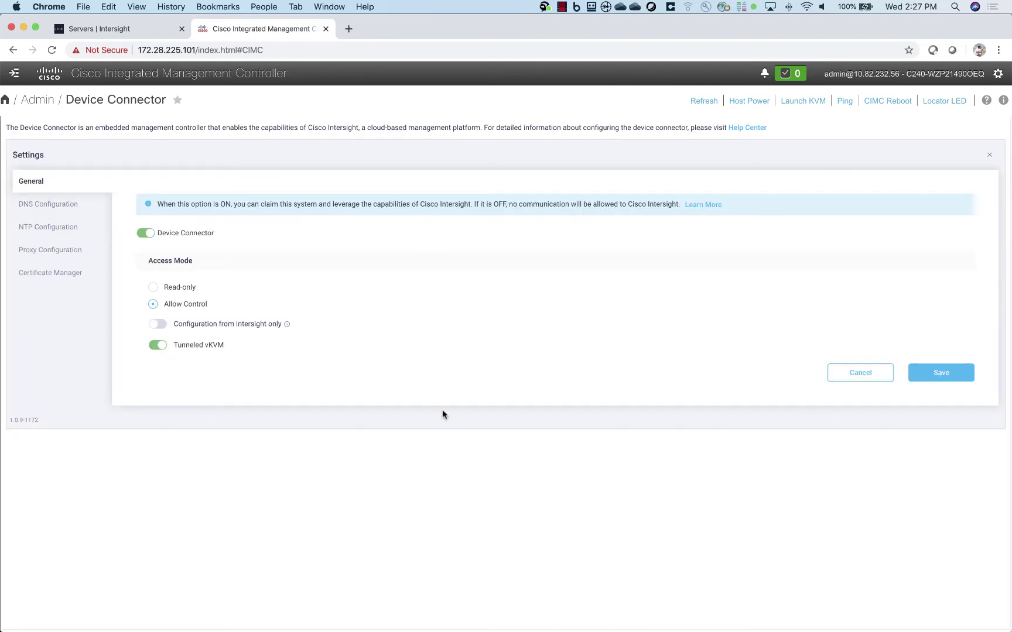
{"action": "left_click", "coordinate": [938, 373]}
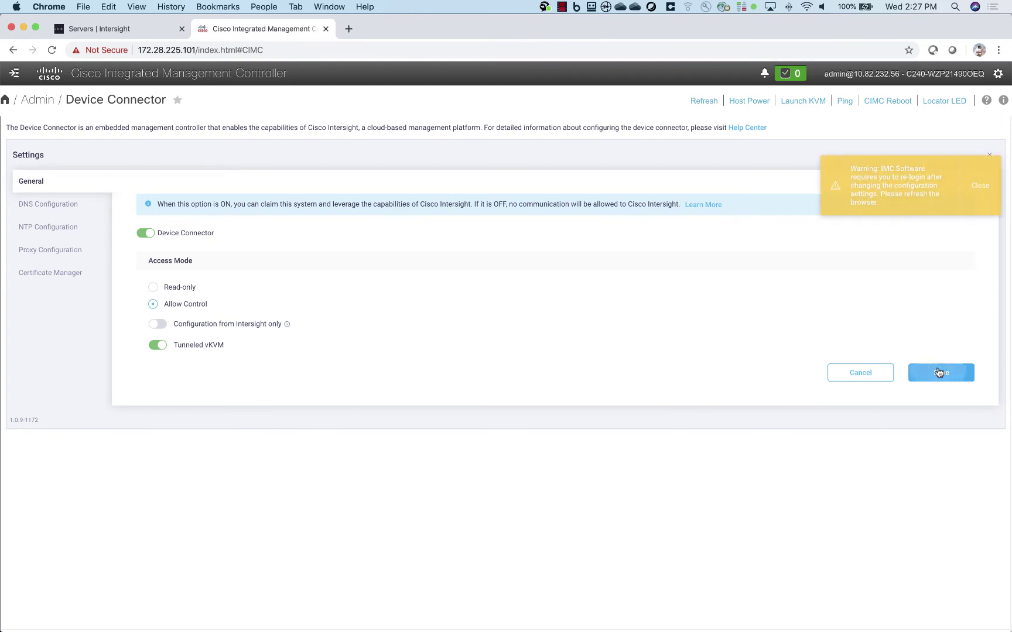
{"action": "left_click", "coordinate": [986, 202]}
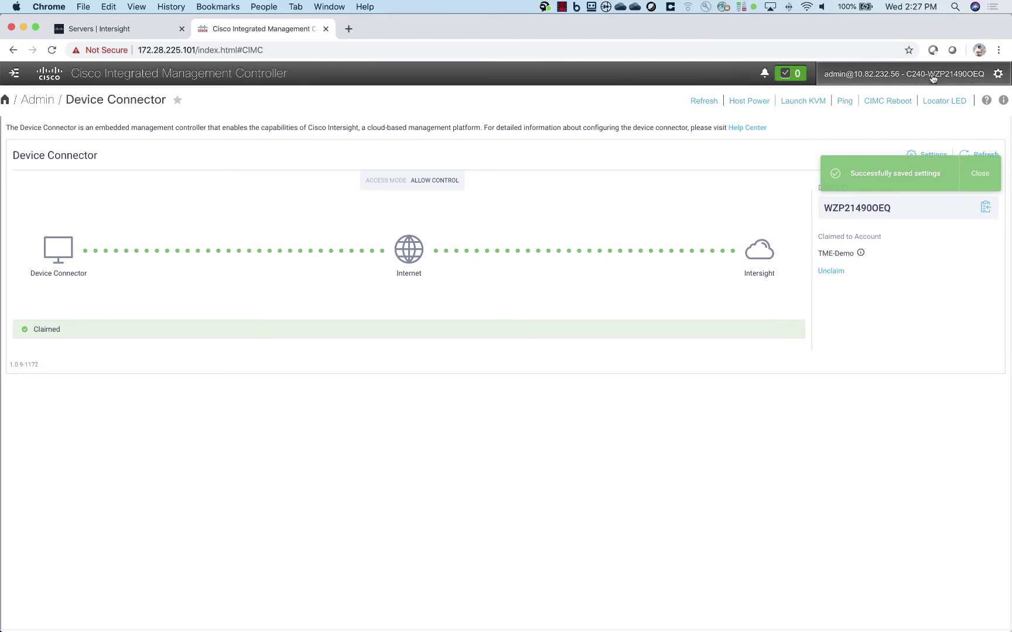
Log the admin out of the IMC and close its login tab.
{"action": "left_click", "coordinate": [904, 73]}
{"action": "left_click", "coordinate": [868, 131]}
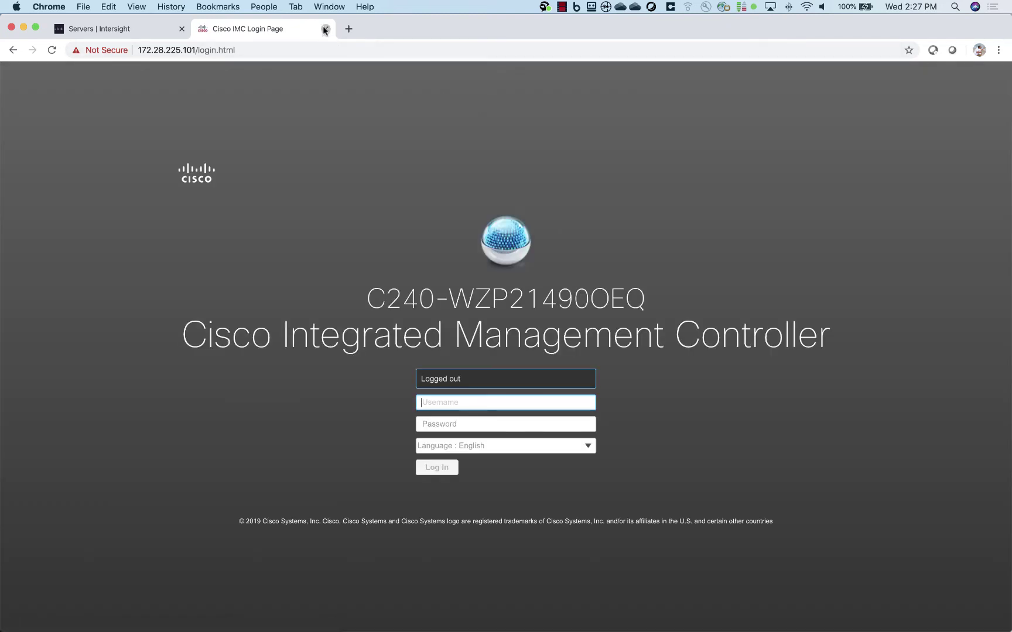
{"action": "left_click", "coordinate": [326, 29]}
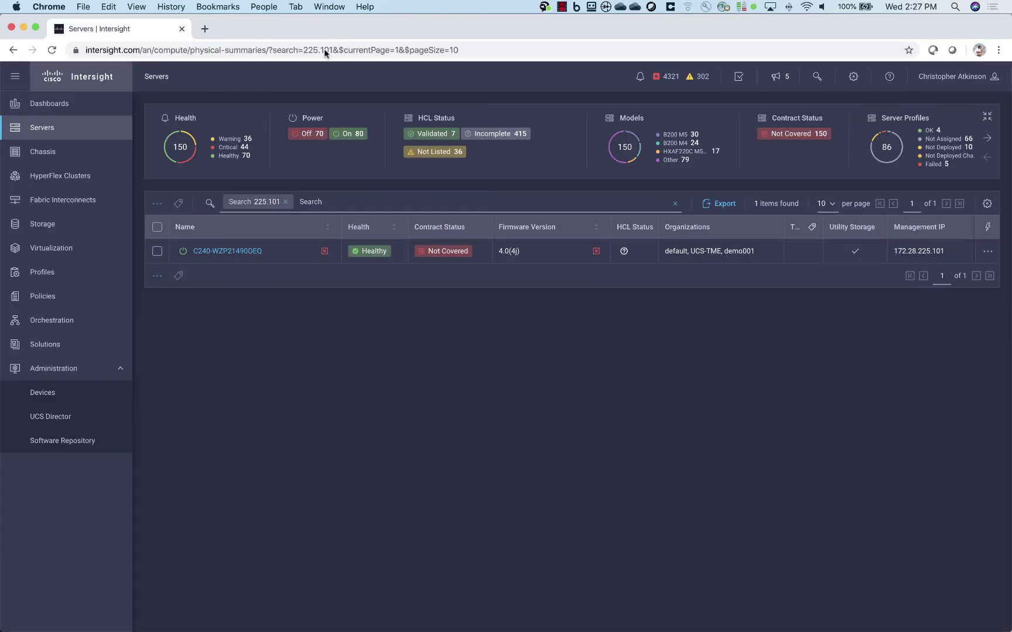
Launch a Tunneled vKVM for the server from Intersight and log in as admin to open the console.
{"action": "left_click", "coordinate": [987, 252]}
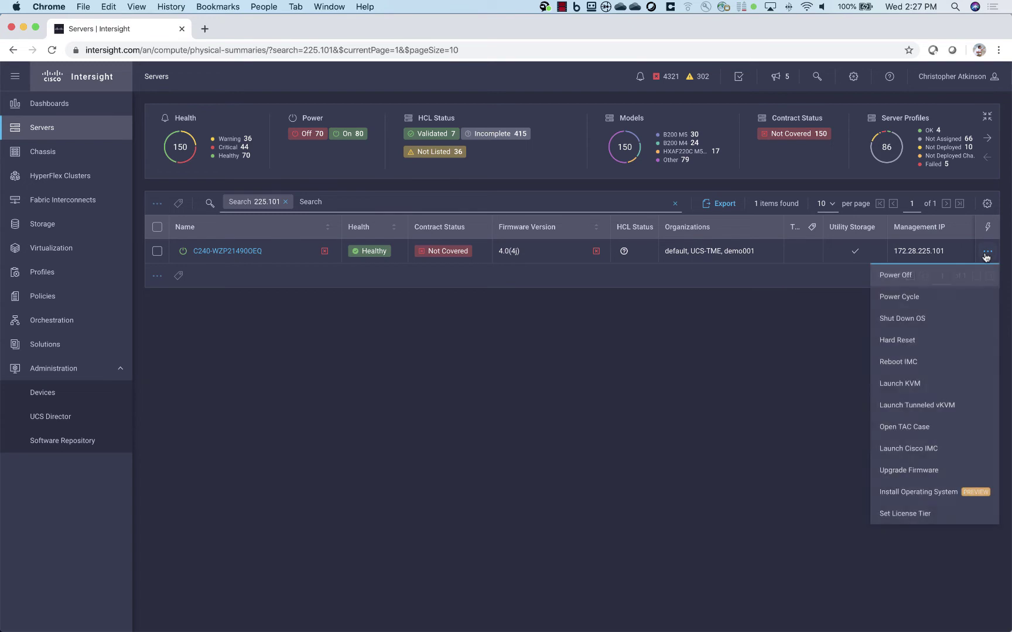
{"action": "left_click", "coordinate": [911, 407]}
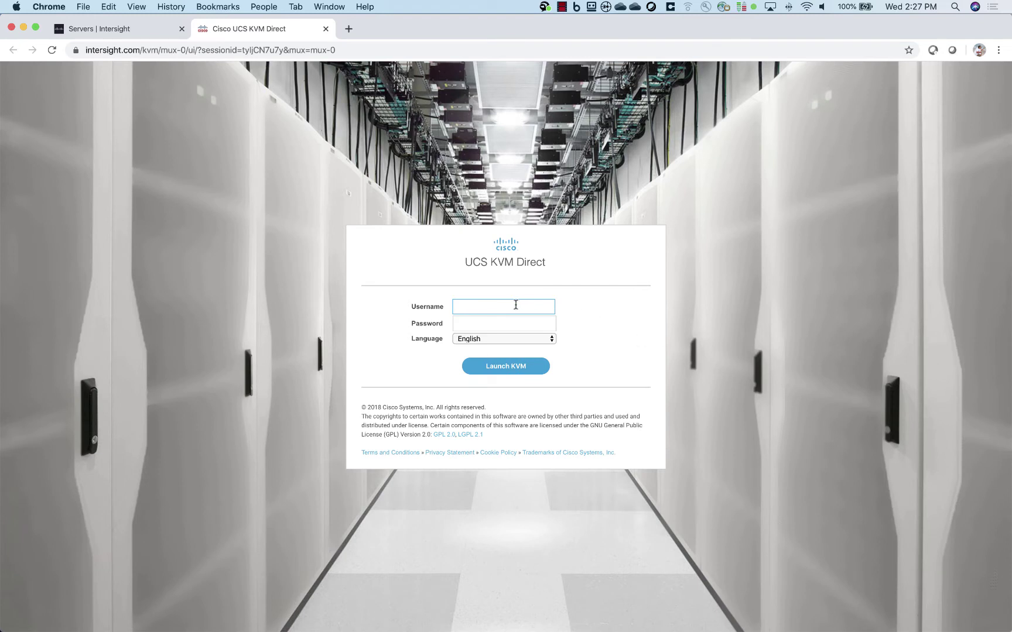
{"action": "type", "text": "admin"}
{"action": "key", "text": "Tab"}
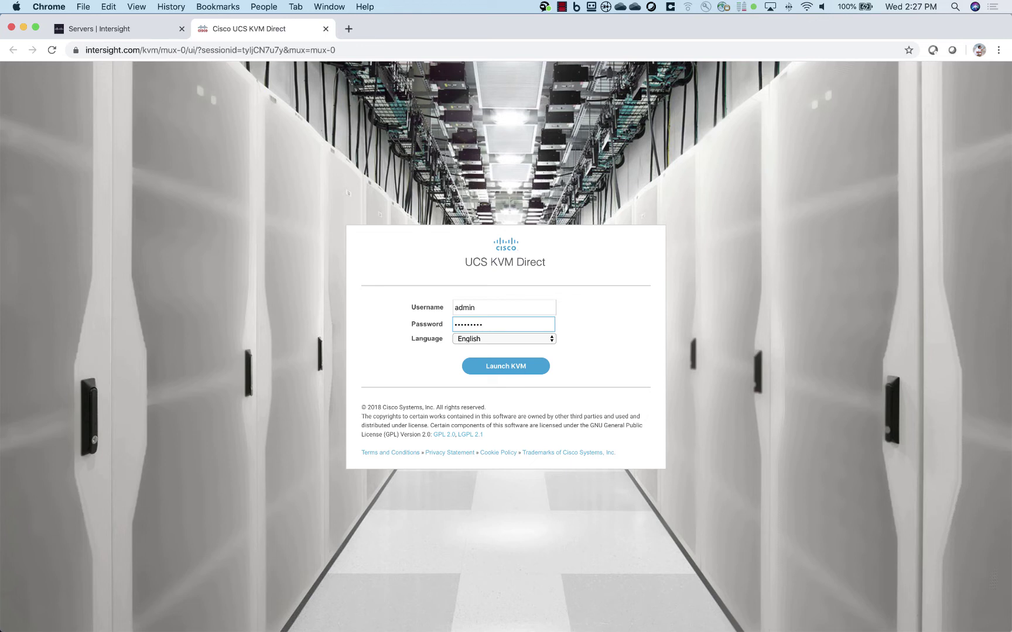
{"action": "left_click", "coordinate": [507, 371]}
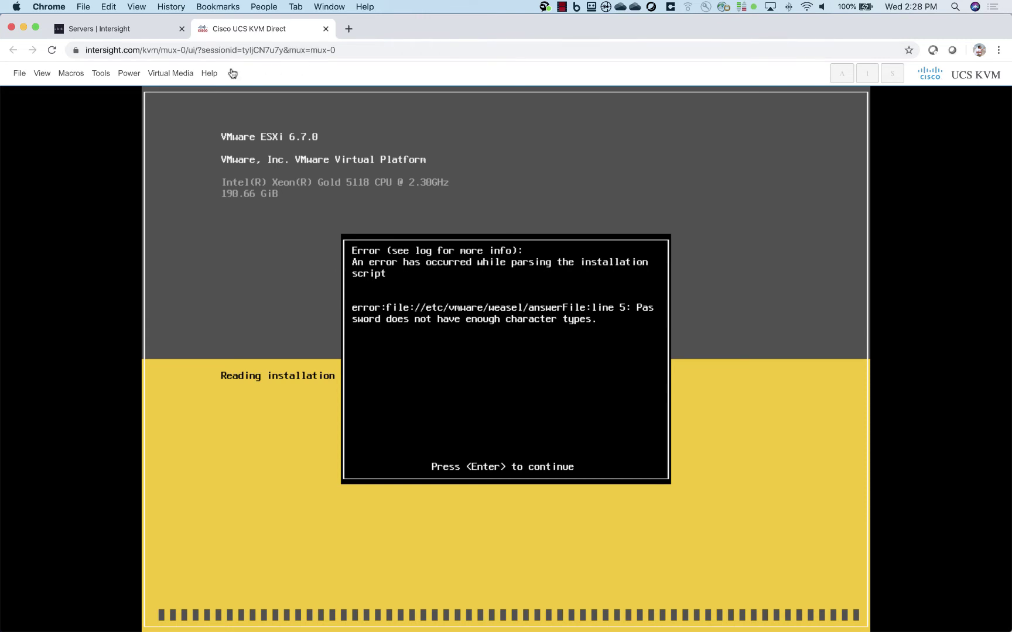
Log out of the KVM session via File > Log out and close its tab.
{"action": "left_click", "coordinate": [20, 74]}
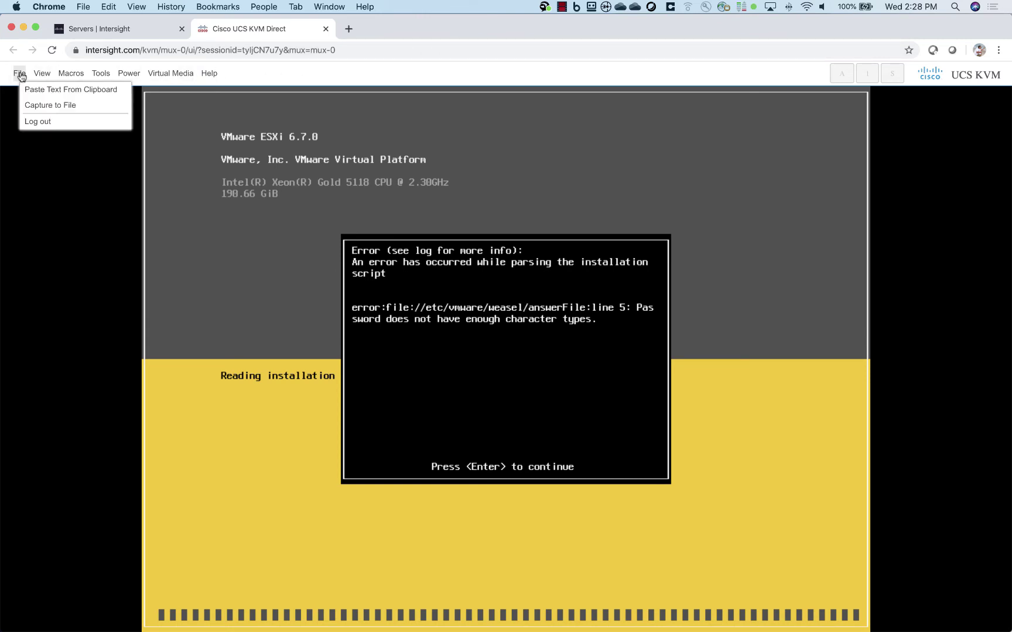
{"action": "left_click", "coordinate": [47, 124]}
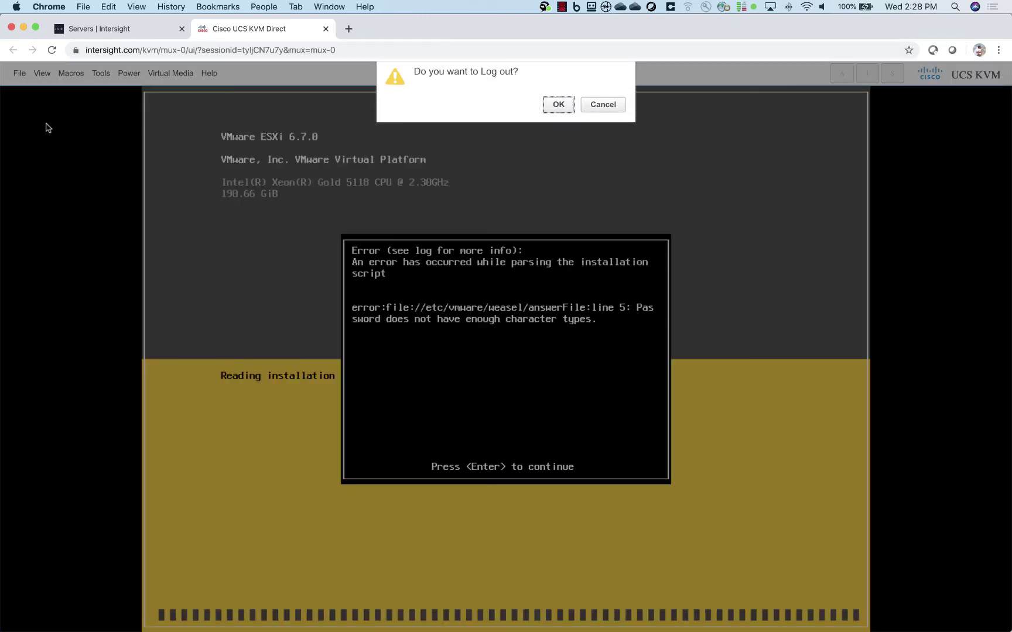
{"action": "left_click", "coordinate": [556, 105]}
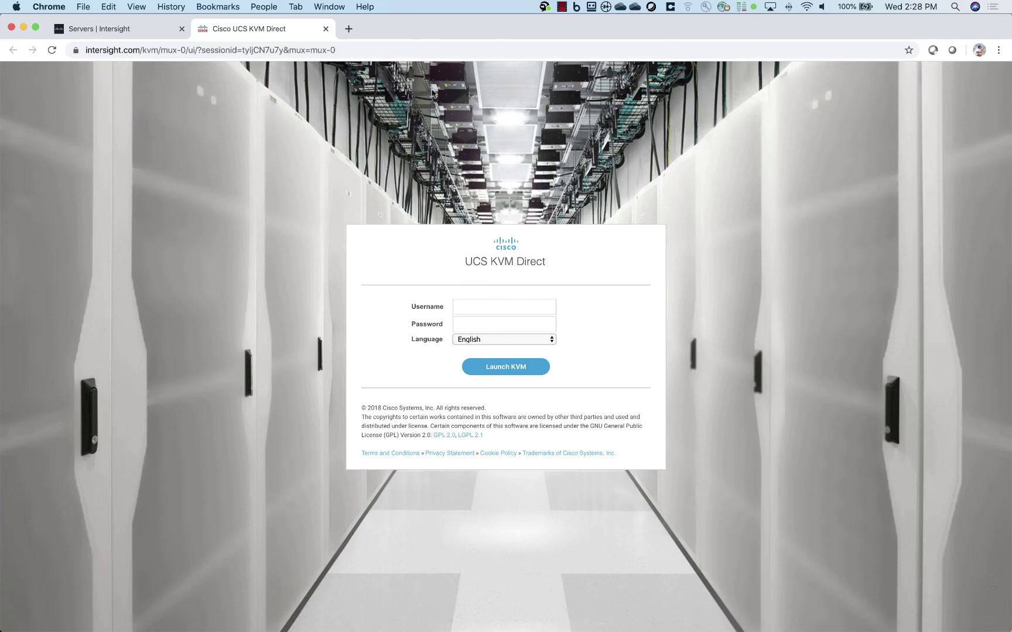
{"action": "left_click", "coordinate": [325, 29]}
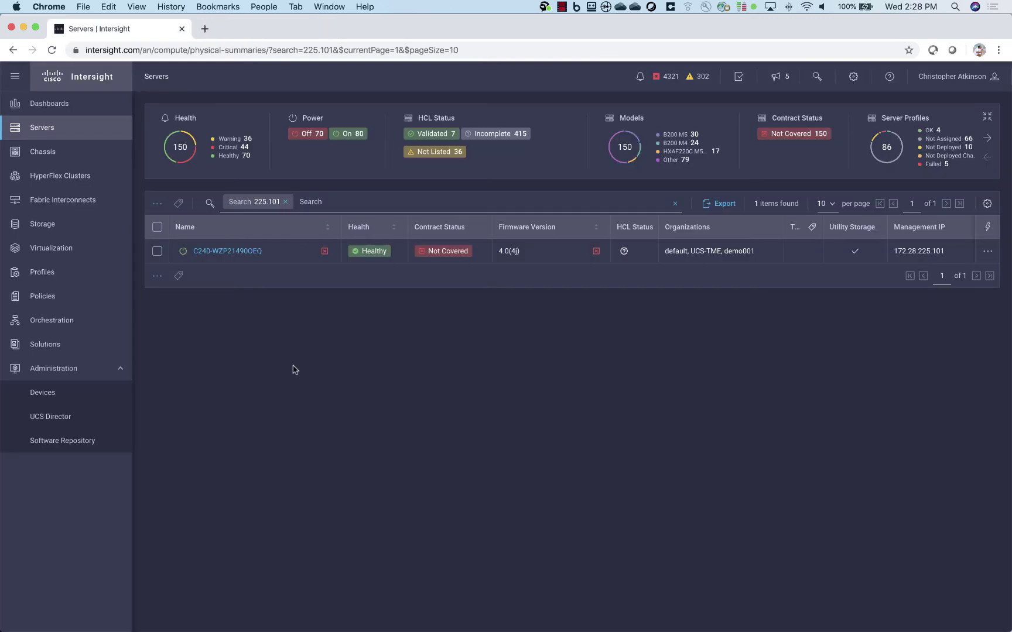
Run ping 172.28.225.101 in Terminal, then disconnect the AnyConnect VPN.
{"action": "mouse_move", "coordinate": [343, 631]}
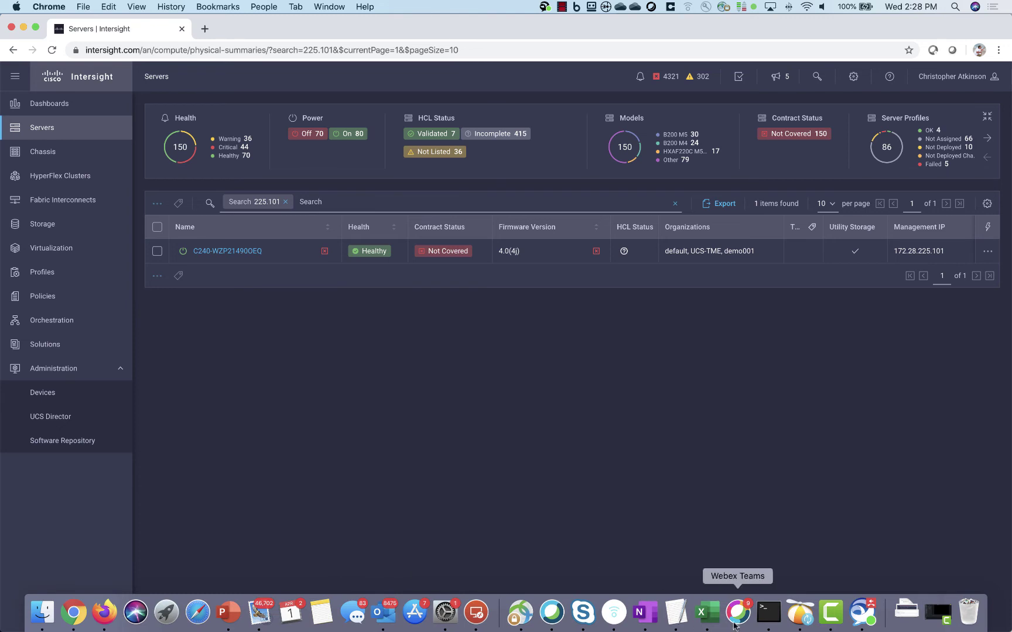
{"action": "left_click", "coordinate": [768, 625]}
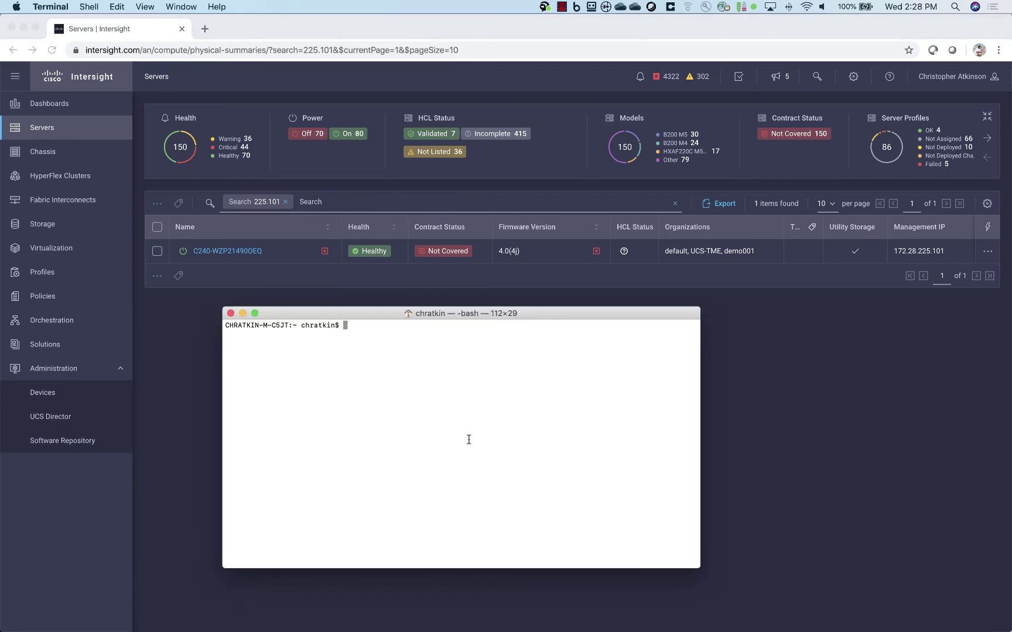
{"action": "type", "text": "ping 172.28.225.101"}
{"action": "key", "text": "Return"}
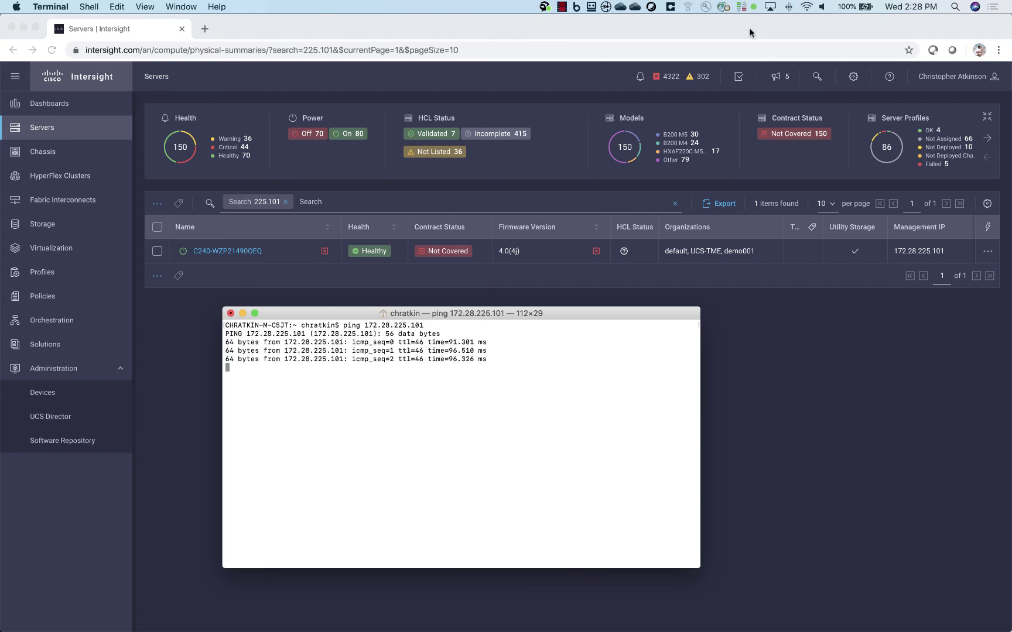
{"action": "left_click", "coordinate": [723, 7]}
{"action": "left_click", "coordinate": [776, 82]}
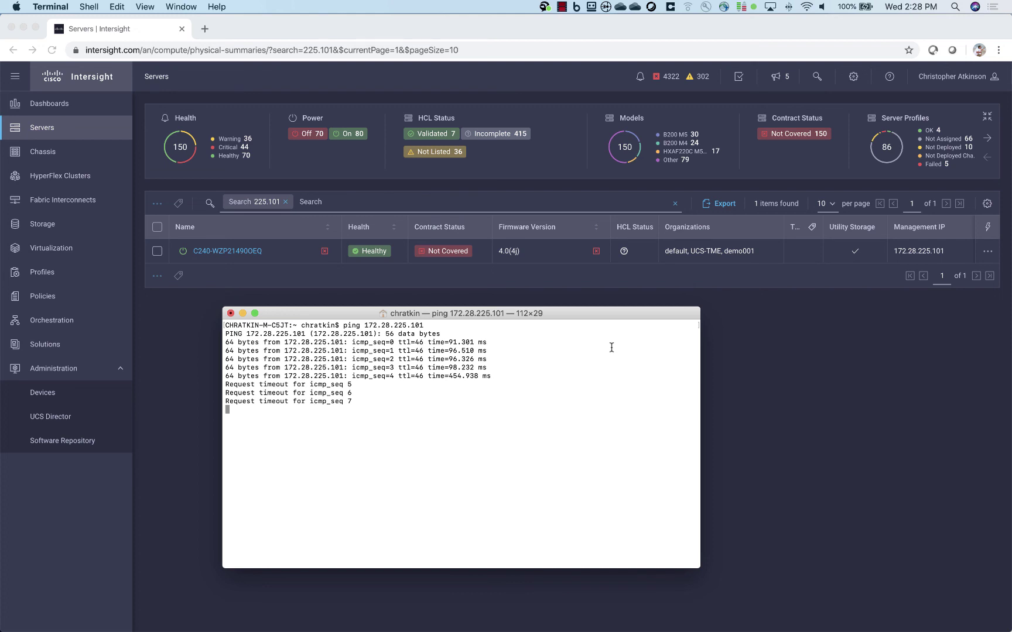
Reload the Intersight Servers page, dismiss the license-compliance banner, and open the server's actions list.
{"action": "left_click", "coordinate": [819, 344]}
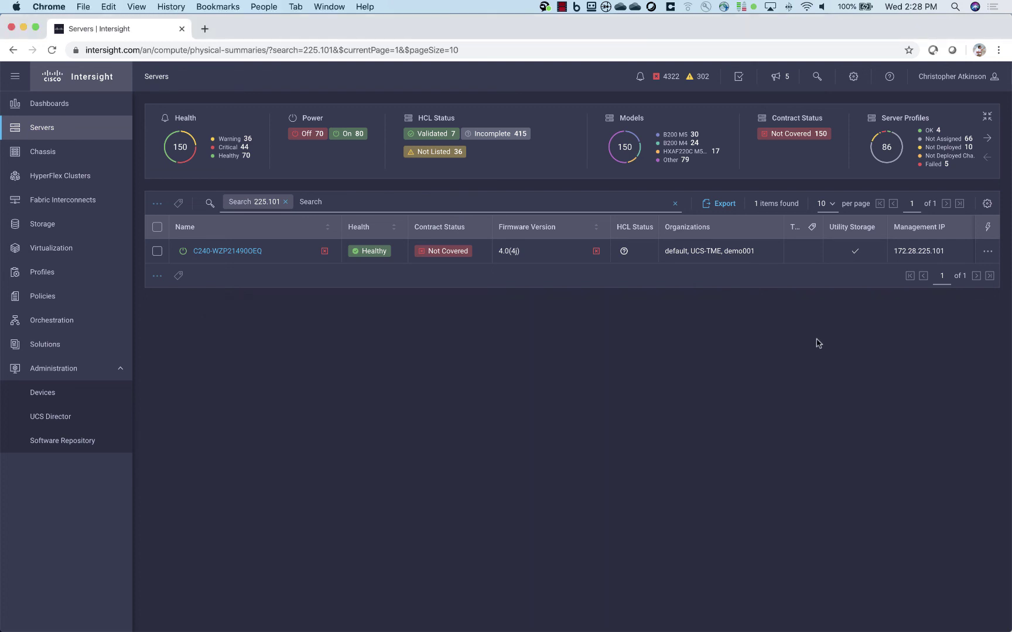
{"action": "left_click", "coordinate": [561, 48]}
{"action": "key", "text": "Return"}
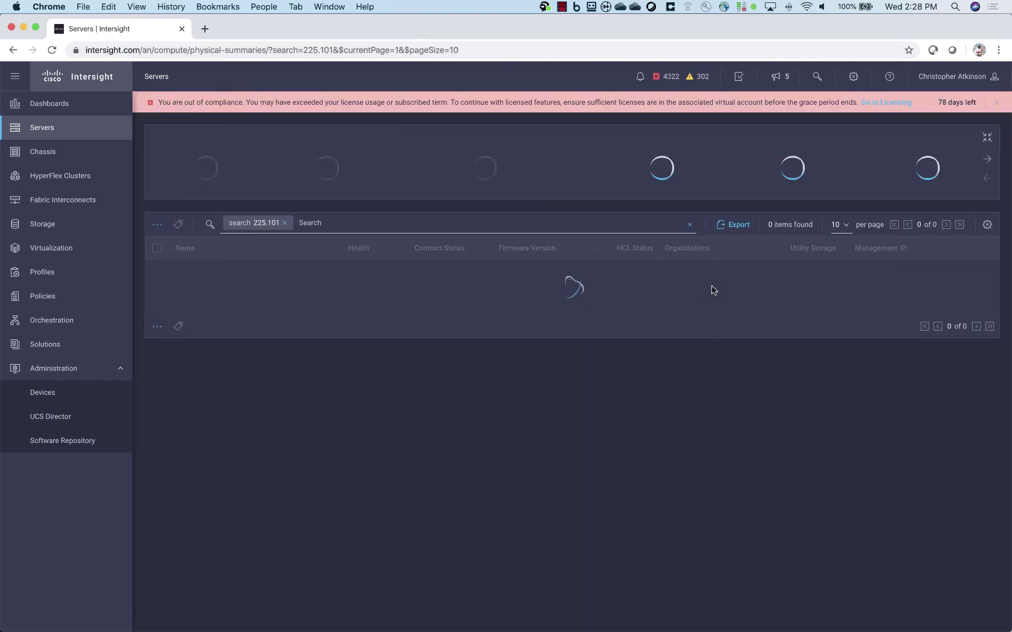
{"action": "left_click", "coordinate": [996, 102]}
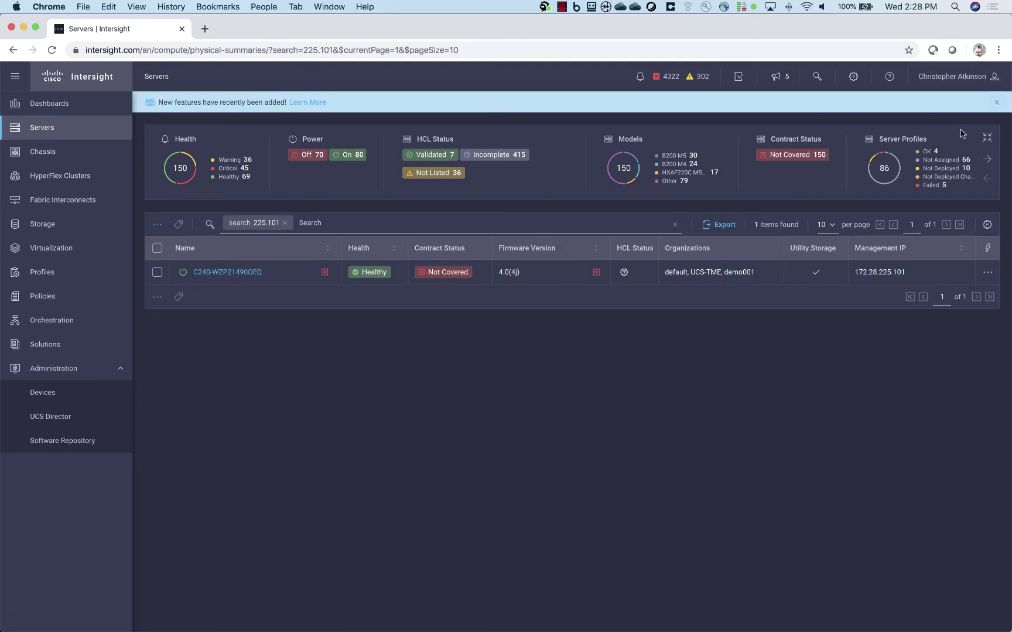
{"action": "left_click", "coordinate": [987, 273]}
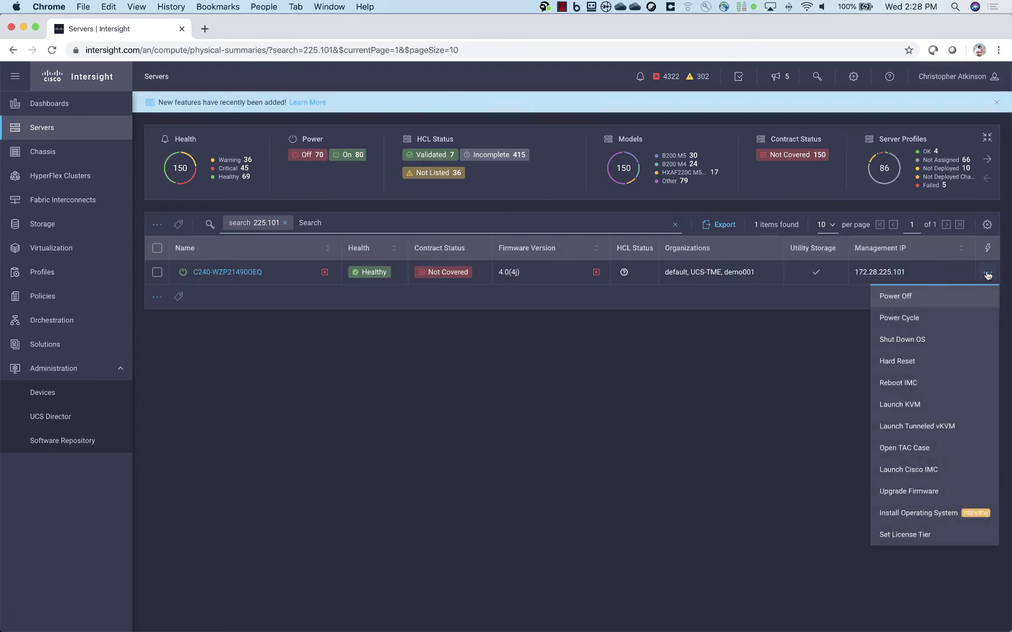
Launch Tunneled vKVM without VPN and log in as admin with the account password.
{"action": "left_click", "coordinate": [910, 428]}
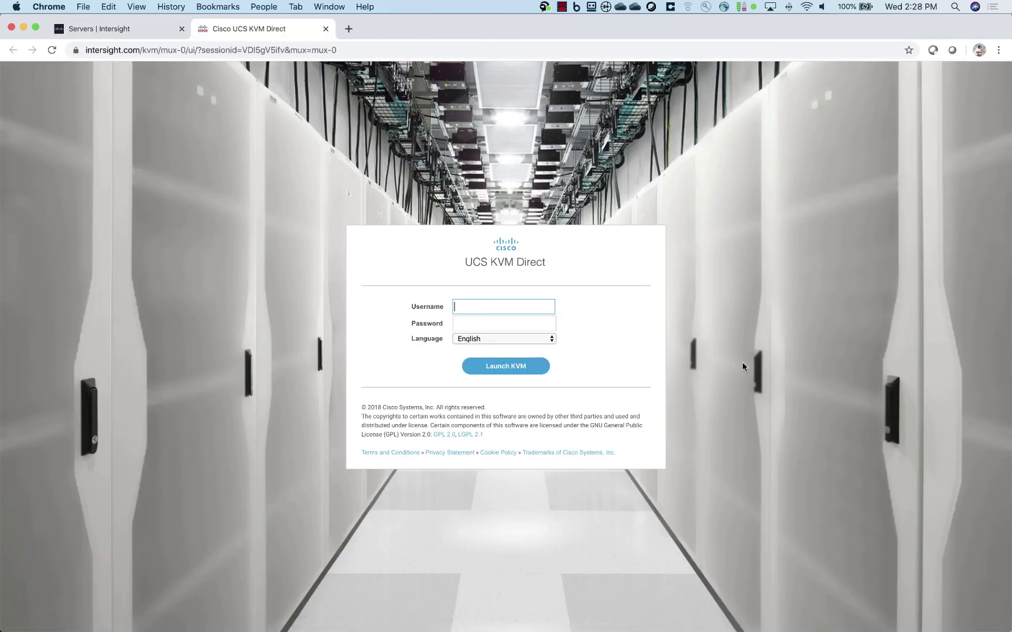
{"action": "type", "text": "admin"}
{"action": "key", "text": "Tab"}
{"action": "type", "text": "••••"}
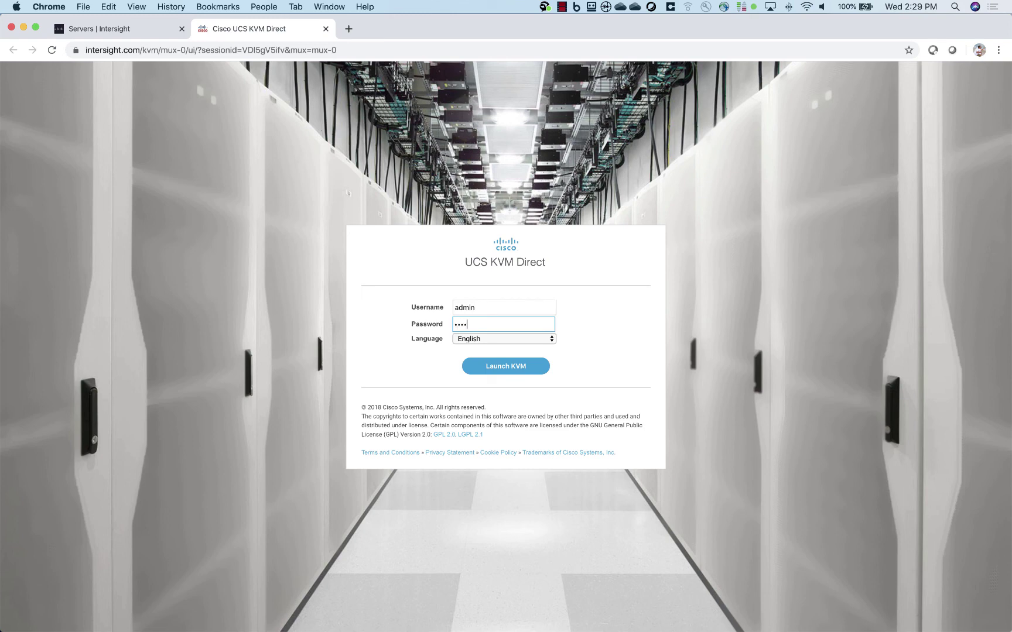
{"action": "type", "text": "•••••"}
{"action": "key", "text": "Return"}
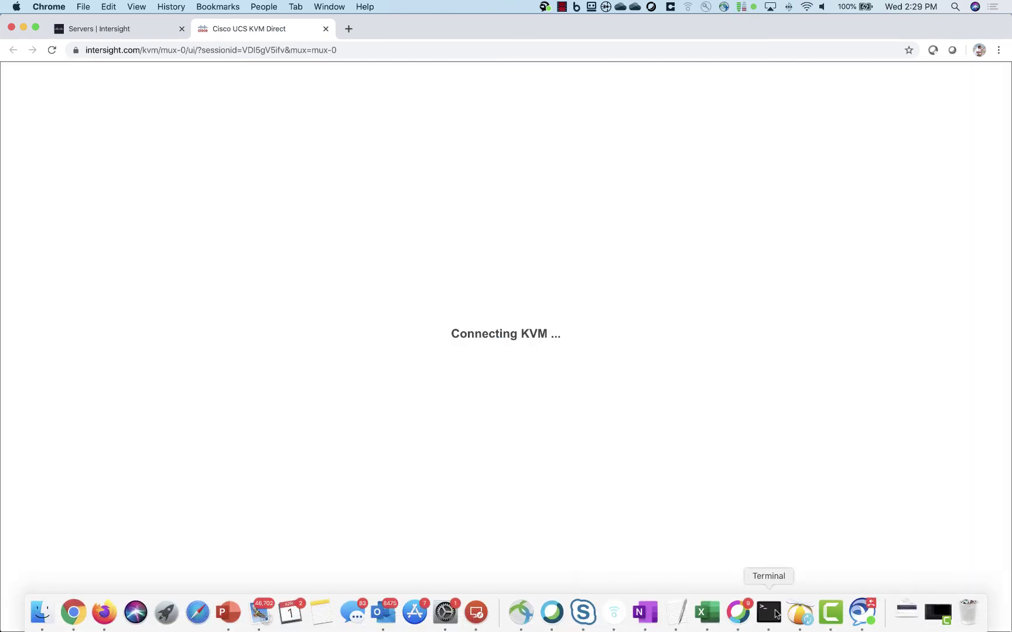
Move the ping window aside and dismiss the two ESXi installer error messages in the KVM console.
{"action": "left_click", "coordinate": [776, 614]}
{"action": "left_click_drag", "start_coordinate": [626, 316], "coordinate": [934, 340]}
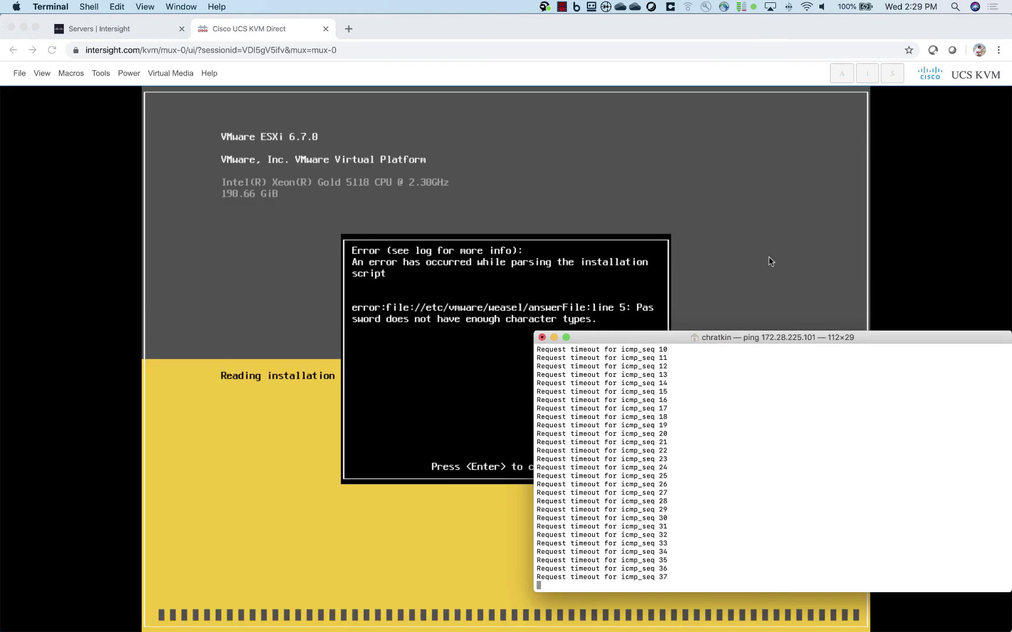
{"action": "left_click", "coordinate": [770, 262]}
{"action": "key", "text": "Return"}
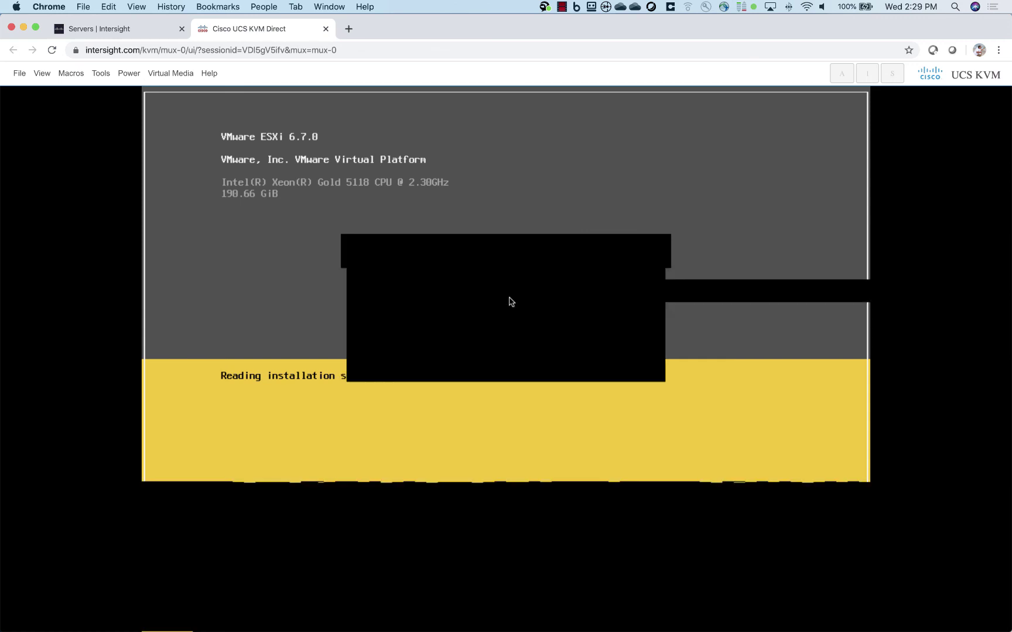
{"action": "key", "text": "Return"}
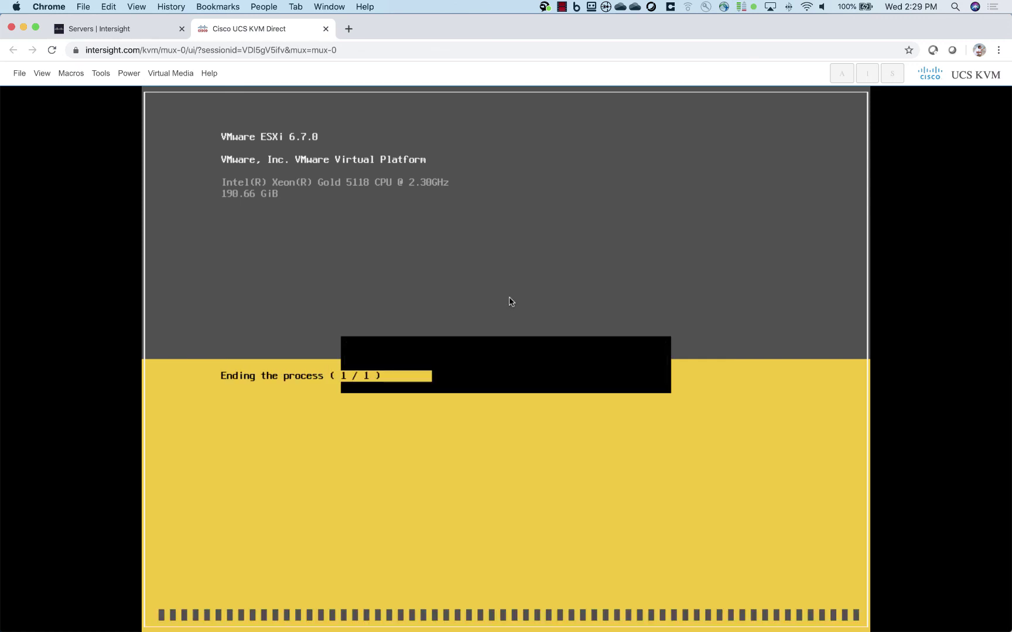